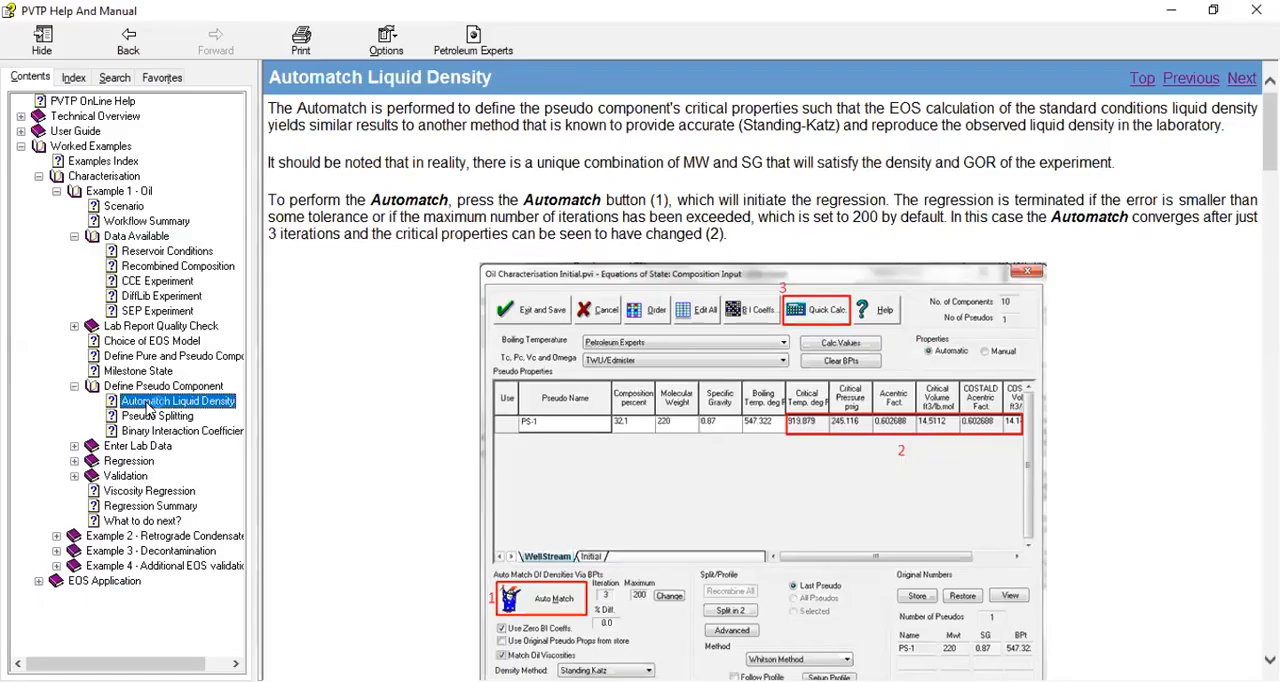
# Following the Pseudo Splitting guide, set the PS-1 pseudo component's molecular weight to 230 and specific gravity to 0.85
pyautogui.click(157, 415)
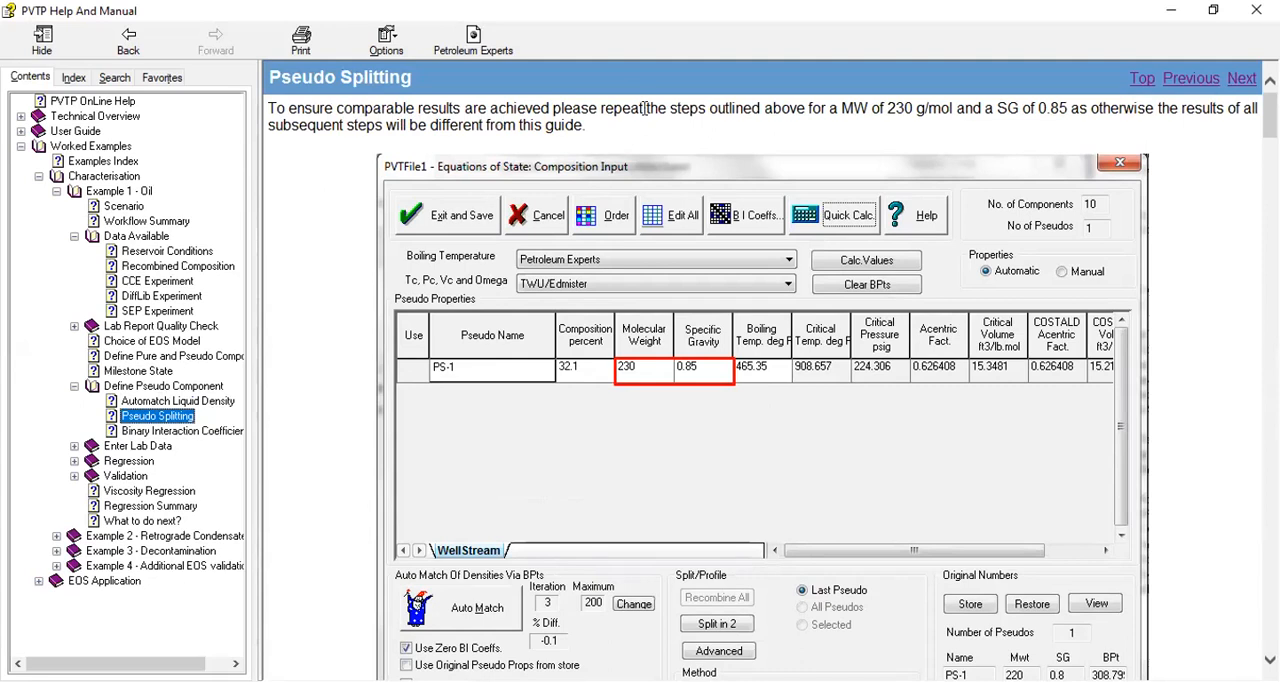
pyautogui.moveTo(884, 108); pyautogui.dragTo(914, 108)
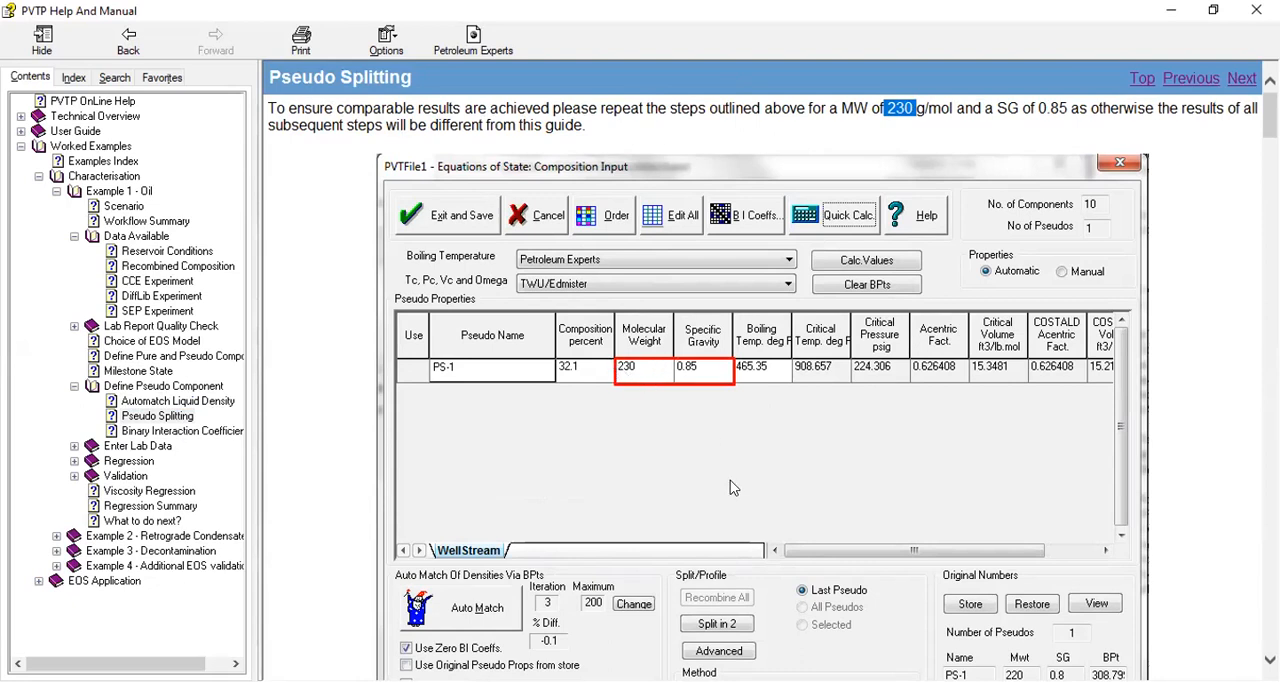
pyautogui.click(1168, 12)
pyautogui.click(650, 268)
pyautogui.write('230')
pyautogui.click(707, 274)
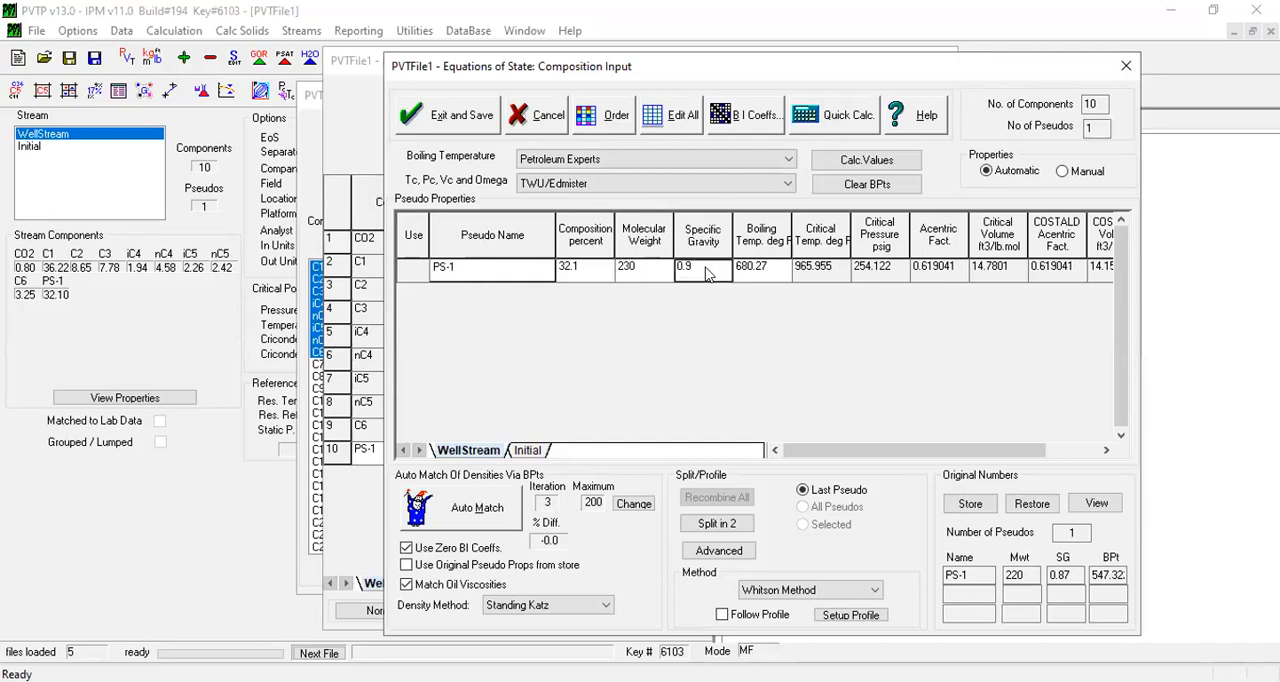
pyautogui.write('0.85')
# Clear PS-1's boiling point, recalculate its properties and auto match the densities
pyautogui.click(867, 184)
pyautogui.click(877, 165)
pyautogui.click(493, 512)
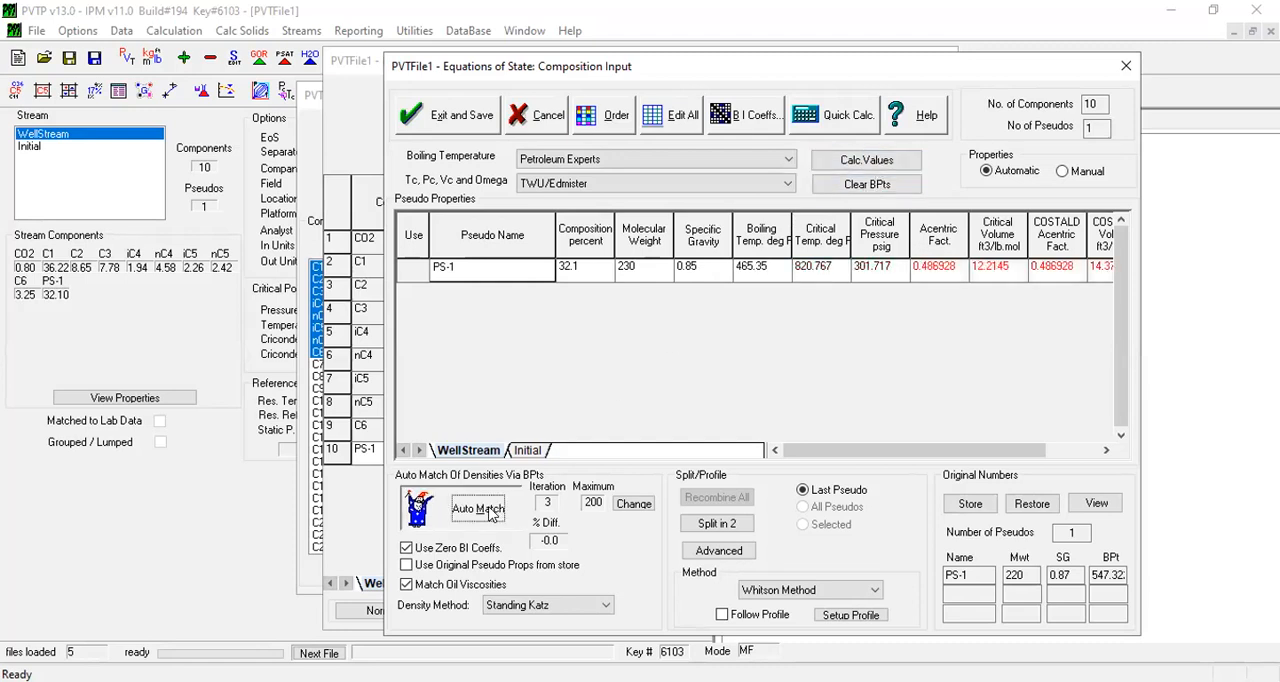
# Run a quick separator flash on WellStream at the existing stages and review the GOR, oil density and remaining result columns
pyautogui.click(835, 115)
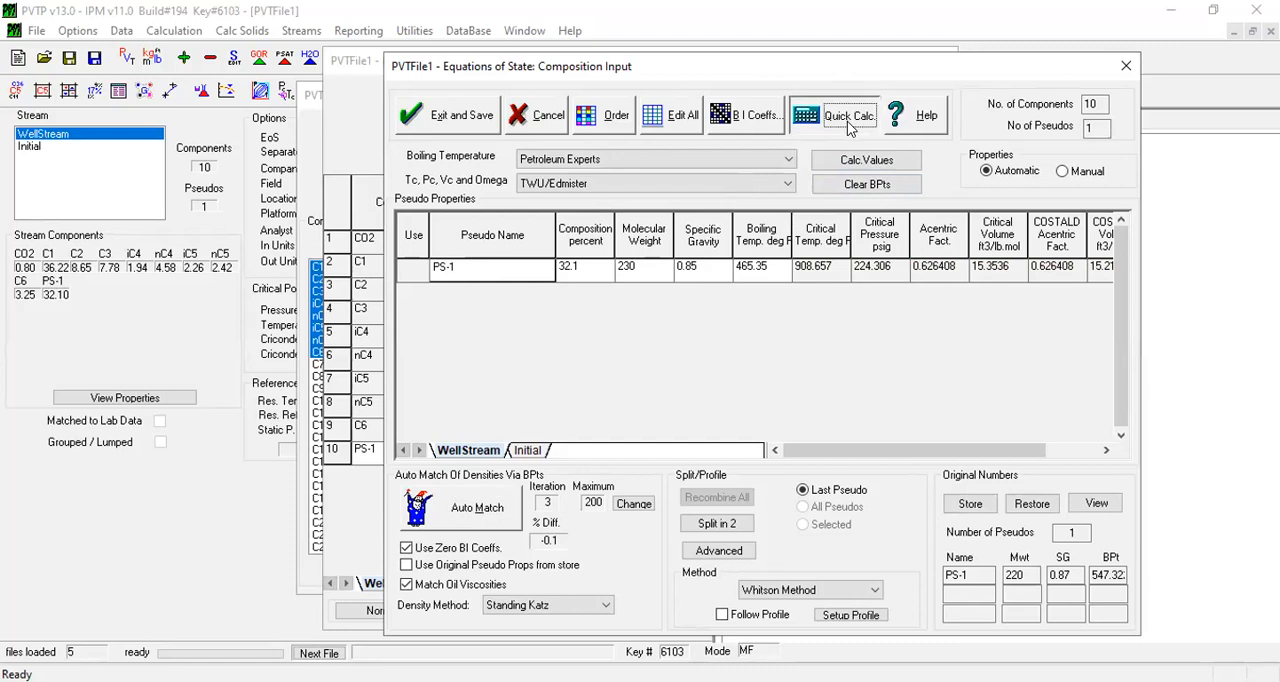
pyautogui.click(688, 186)
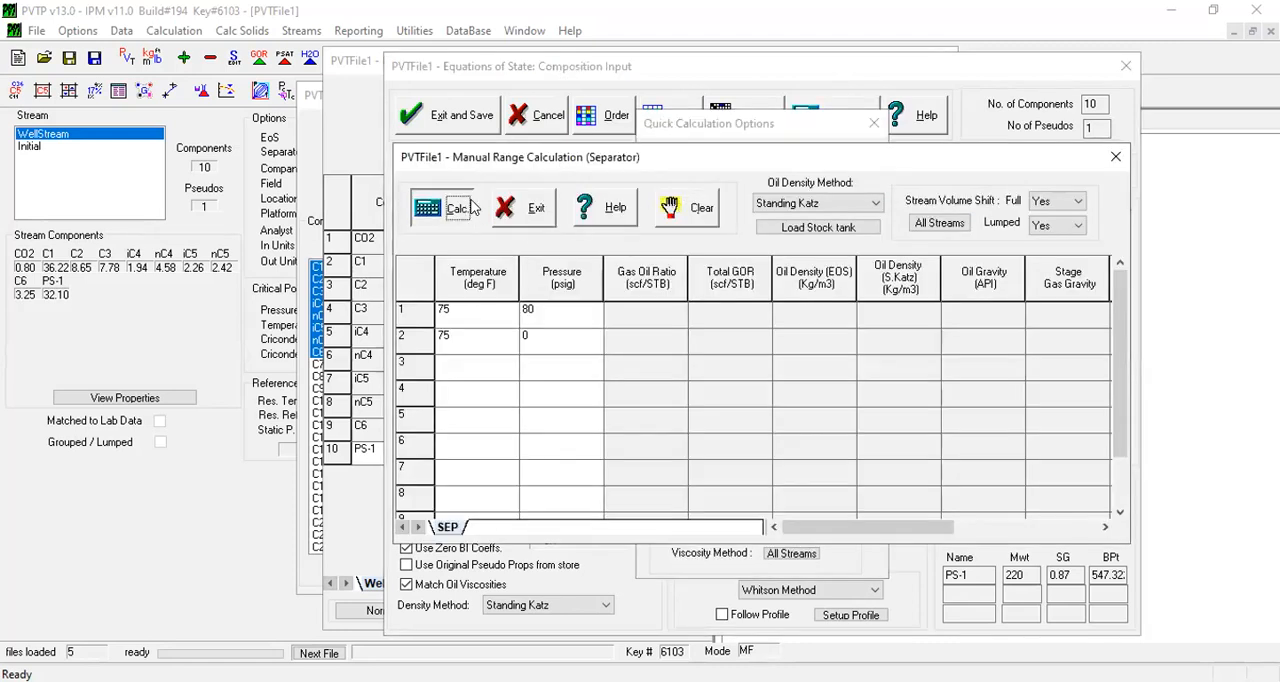
pyautogui.click(466, 208)
pyautogui.moveTo(662, 317); pyautogui.dragTo(698, 325)
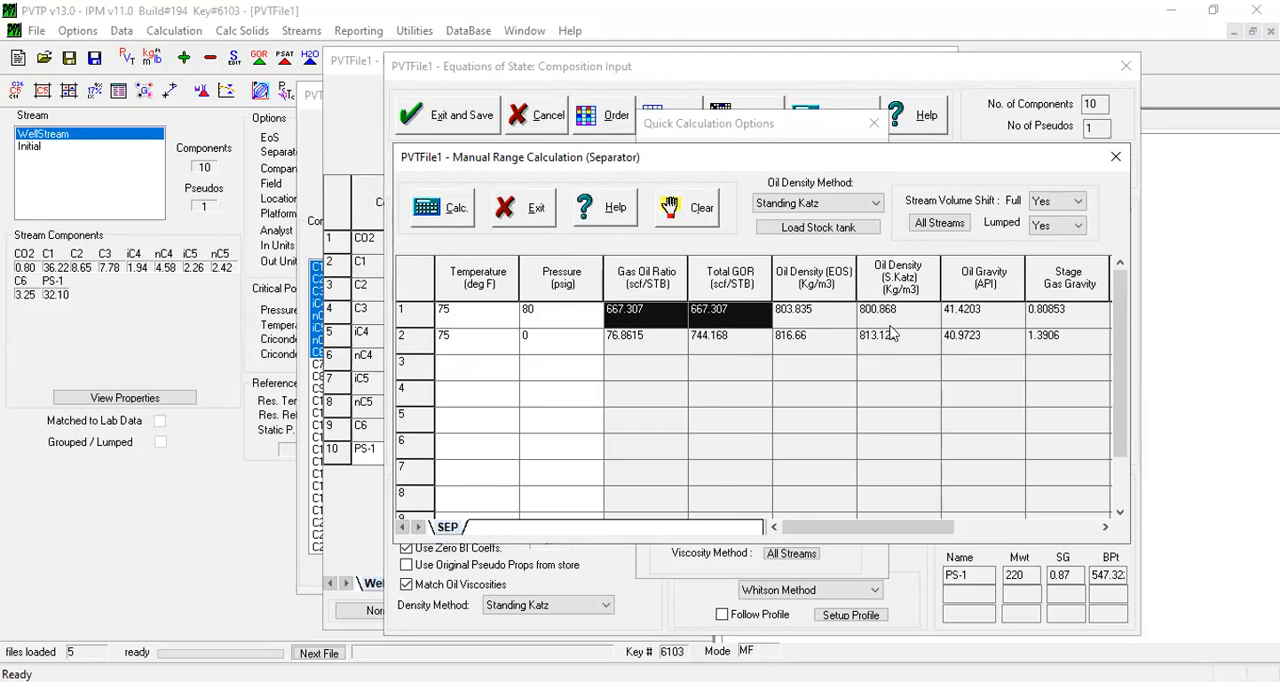
pyautogui.moveTo(835, 317); pyautogui.dragTo(852, 342)
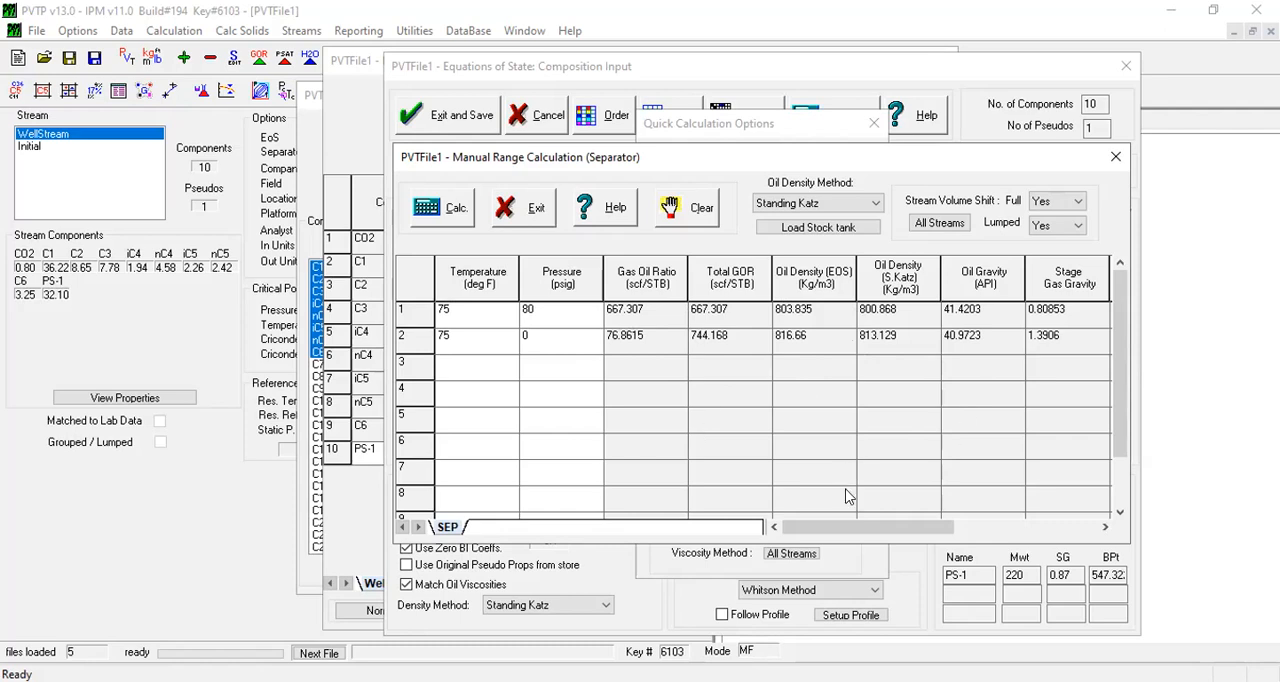
pyautogui.moveTo(846, 527); pyautogui.dragTo(1048, 535)
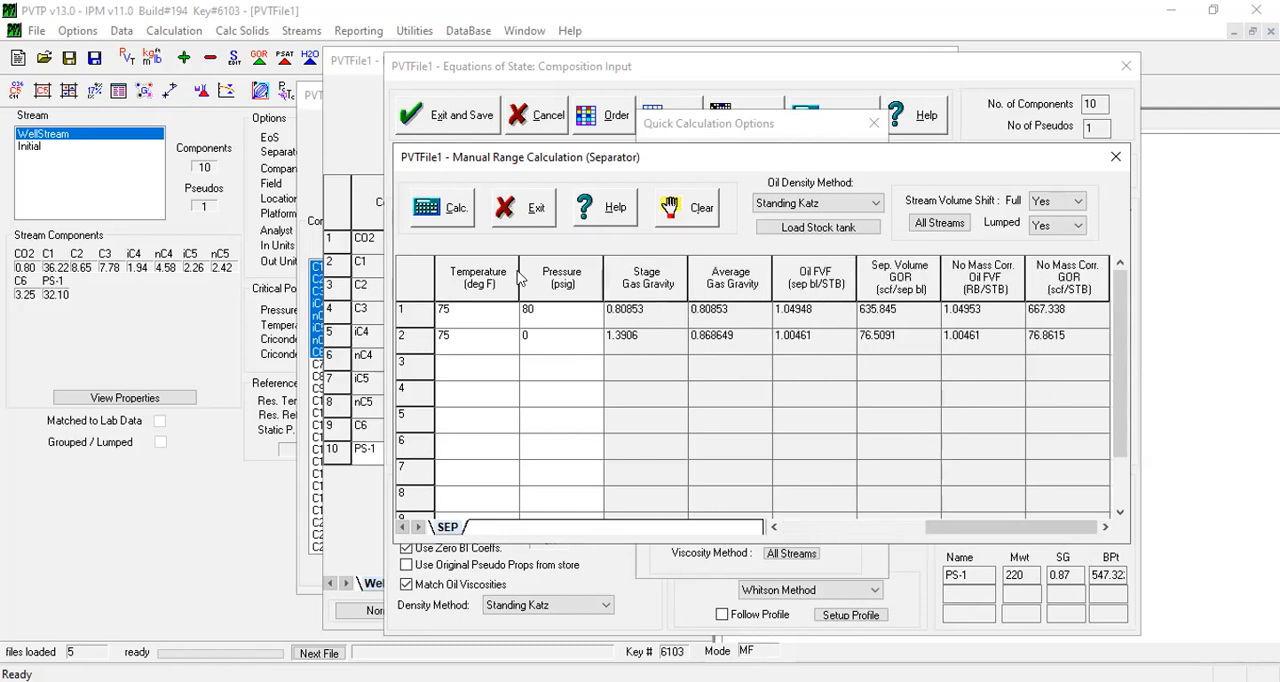
pyautogui.click(536, 210)
# Calculate WellStream's phase envelope, inspect the plot and leave the quick calculation
pyautogui.click(697, 260)
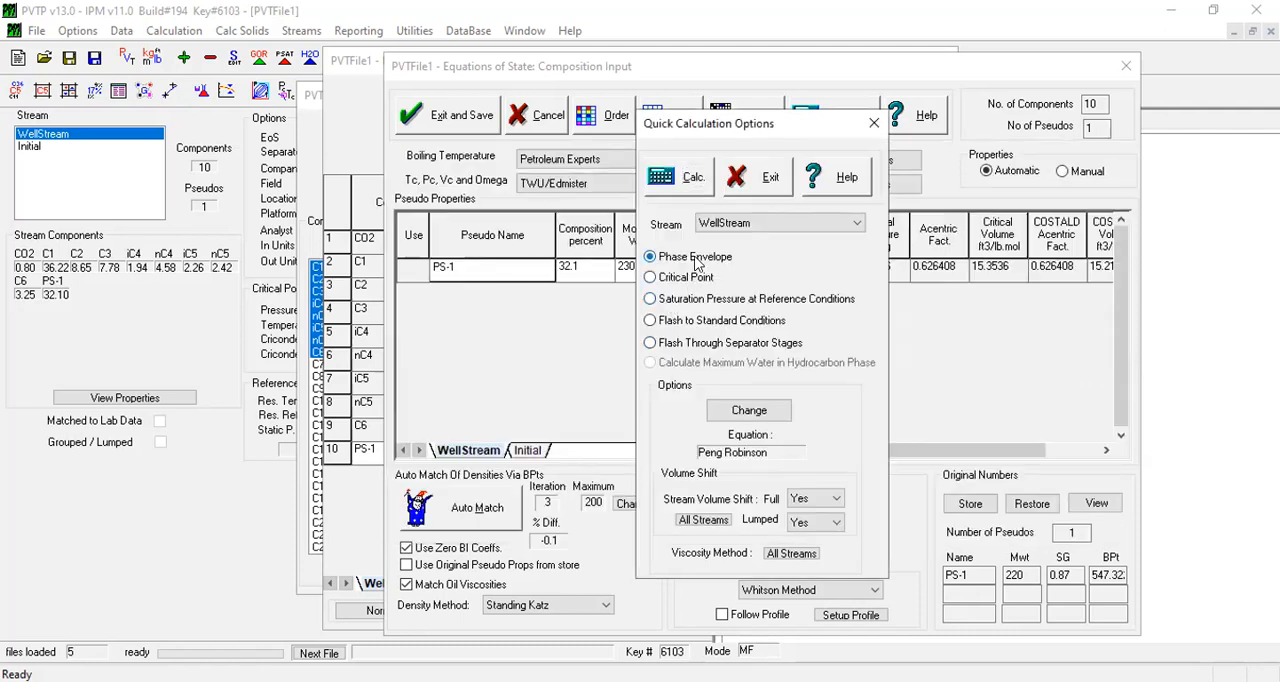
pyautogui.click(692, 177)
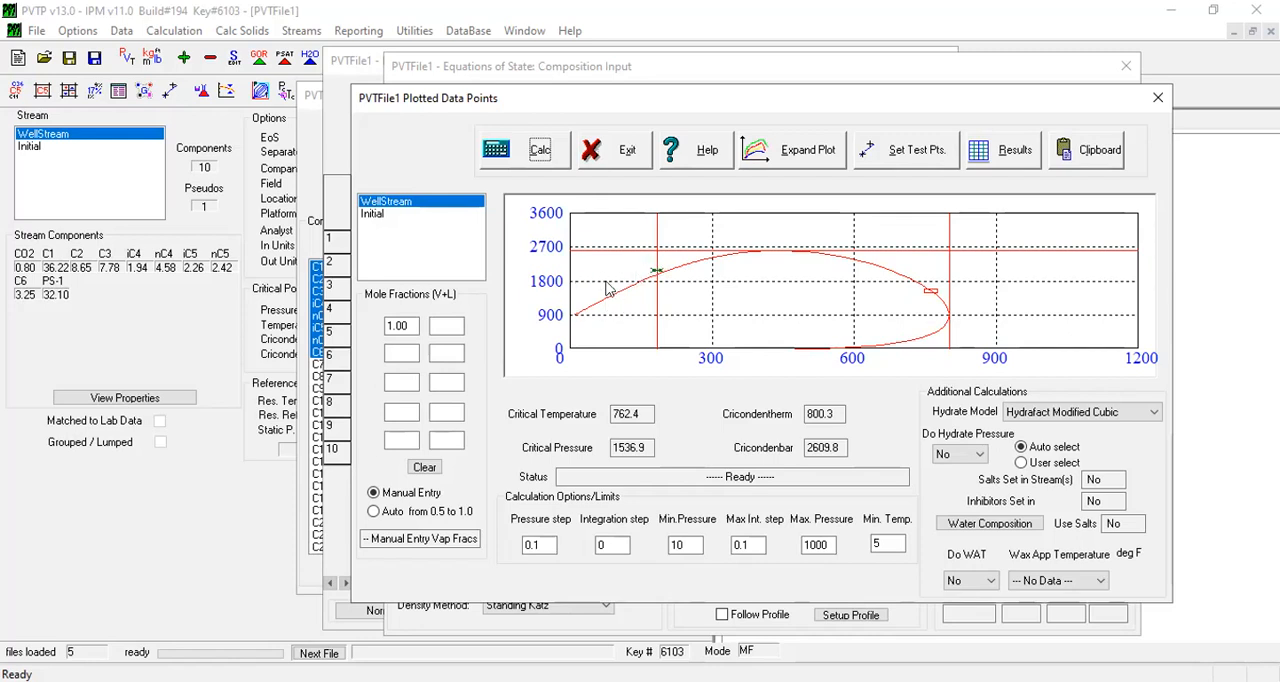
pyautogui.click(615, 163)
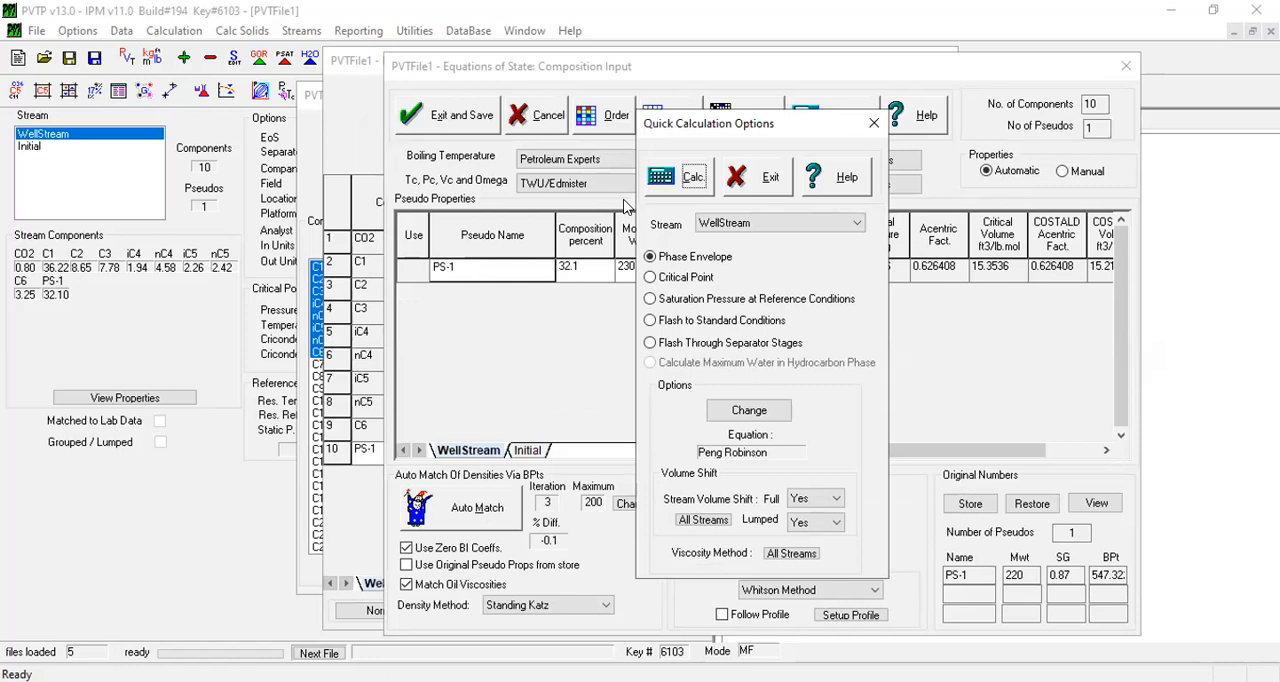
pyautogui.click(771, 190)
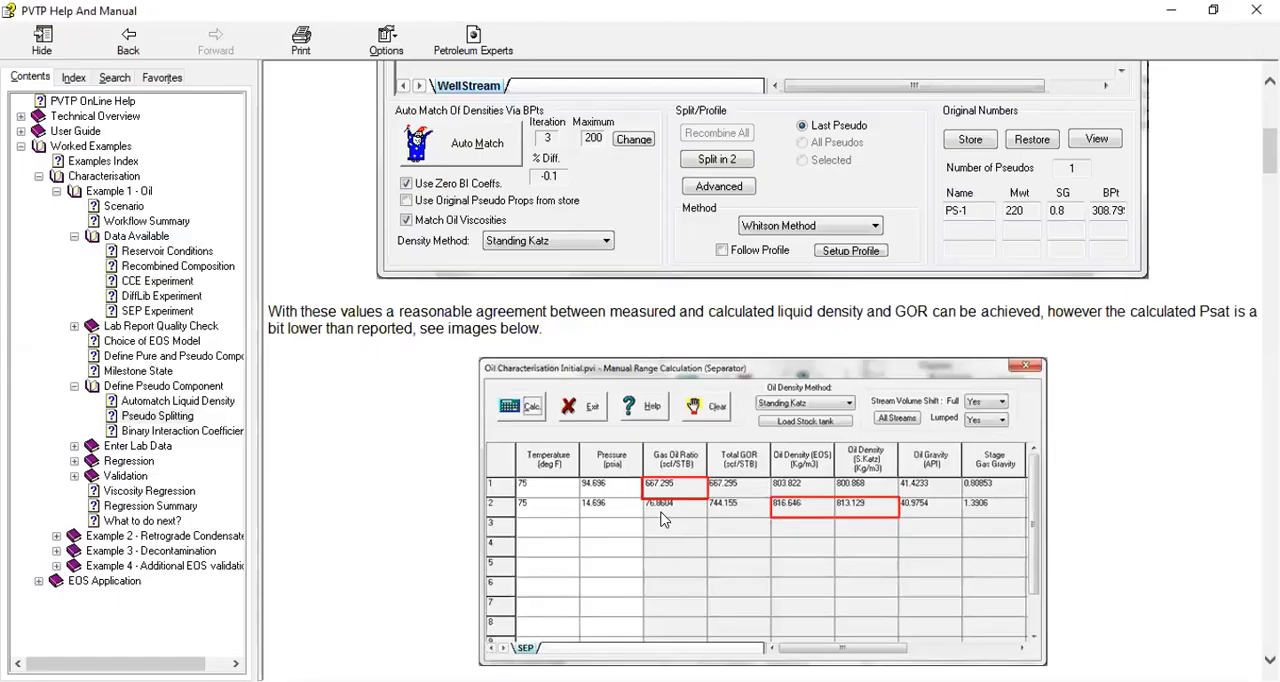
# Read the Pseudo Splitting guide on comparing the separator and phase envelope results and storing the pseudo properties
pyautogui.scroll(-10, 660, 519)
pyautogui.scroll(-5, 660, 519)
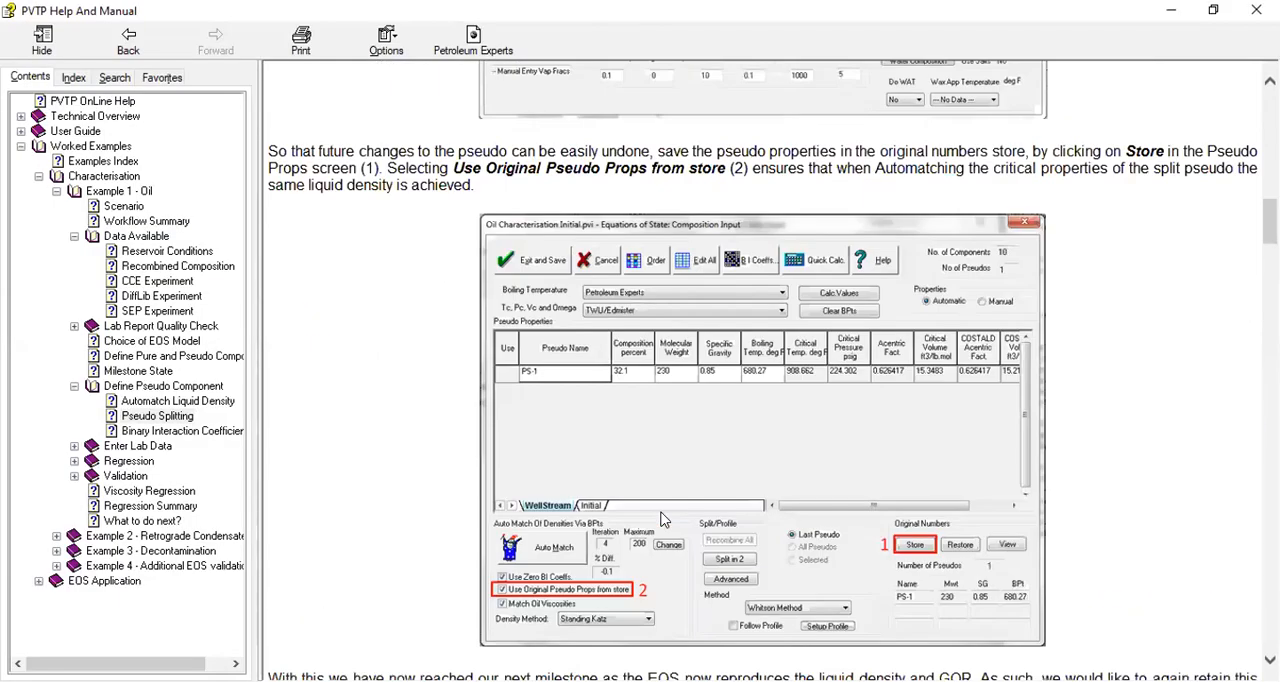
pyautogui.click(1213, 20)
pyautogui.click(1186, 137)
pyautogui.scroll(5, 323, 228)
pyautogui.scroll(9, 323, 228)
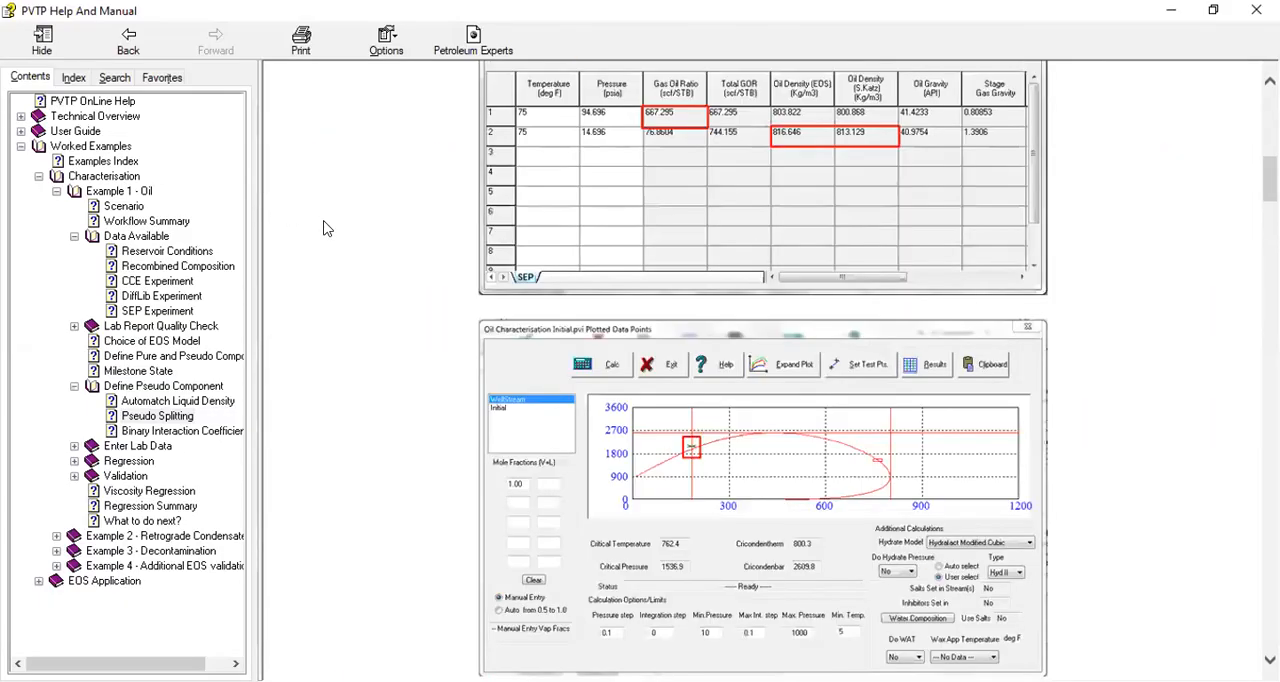
pyautogui.moveTo(295, 160); pyautogui.dragTo(495, 164)
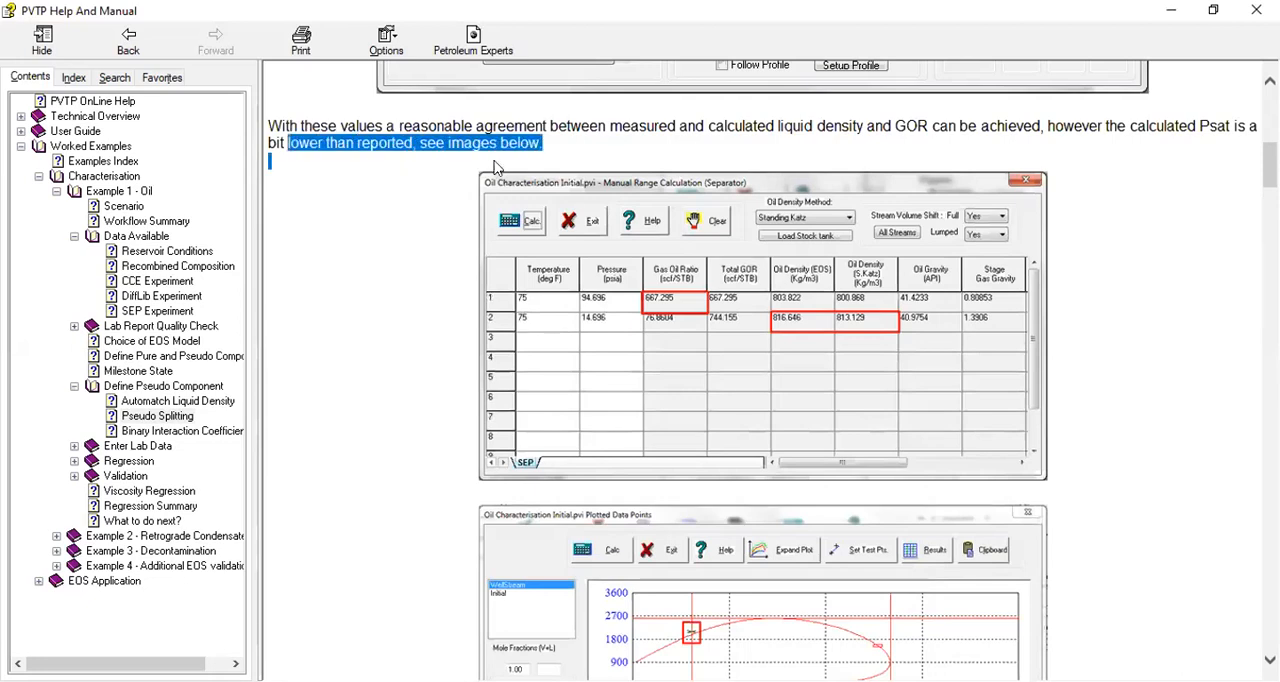
pyautogui.scroll(-14, 534, 225)
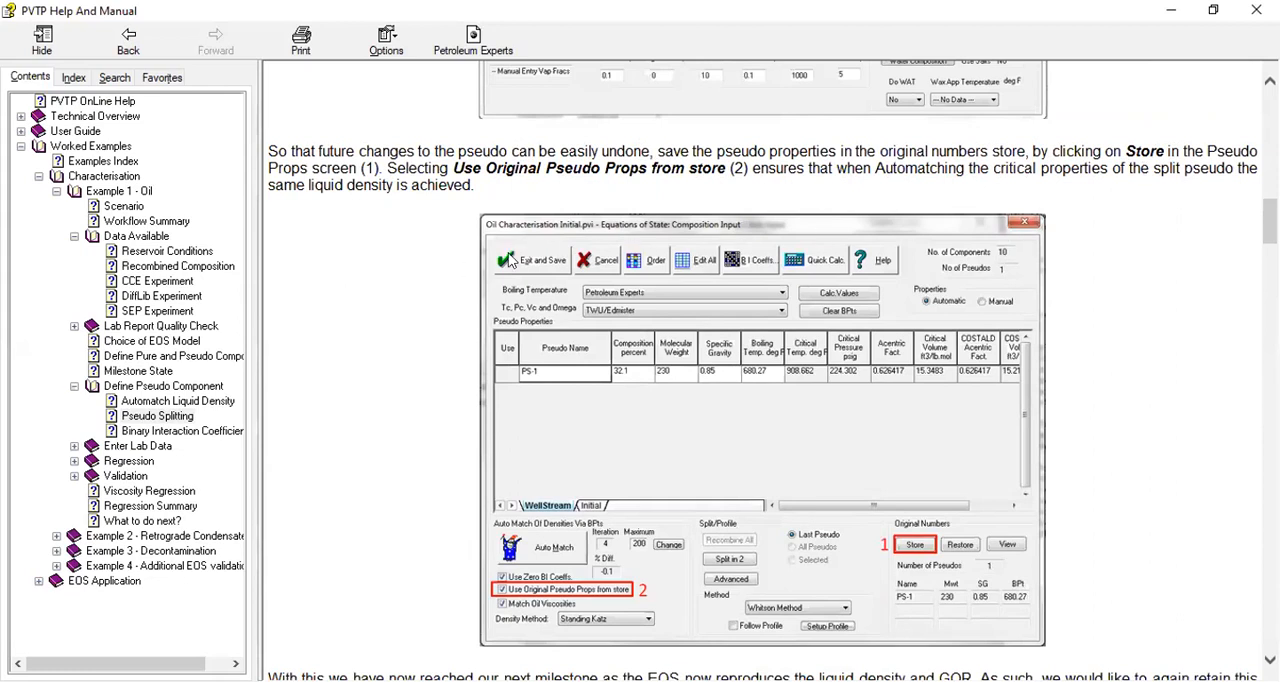
pyautogui.scroll(-5, 465, 221)
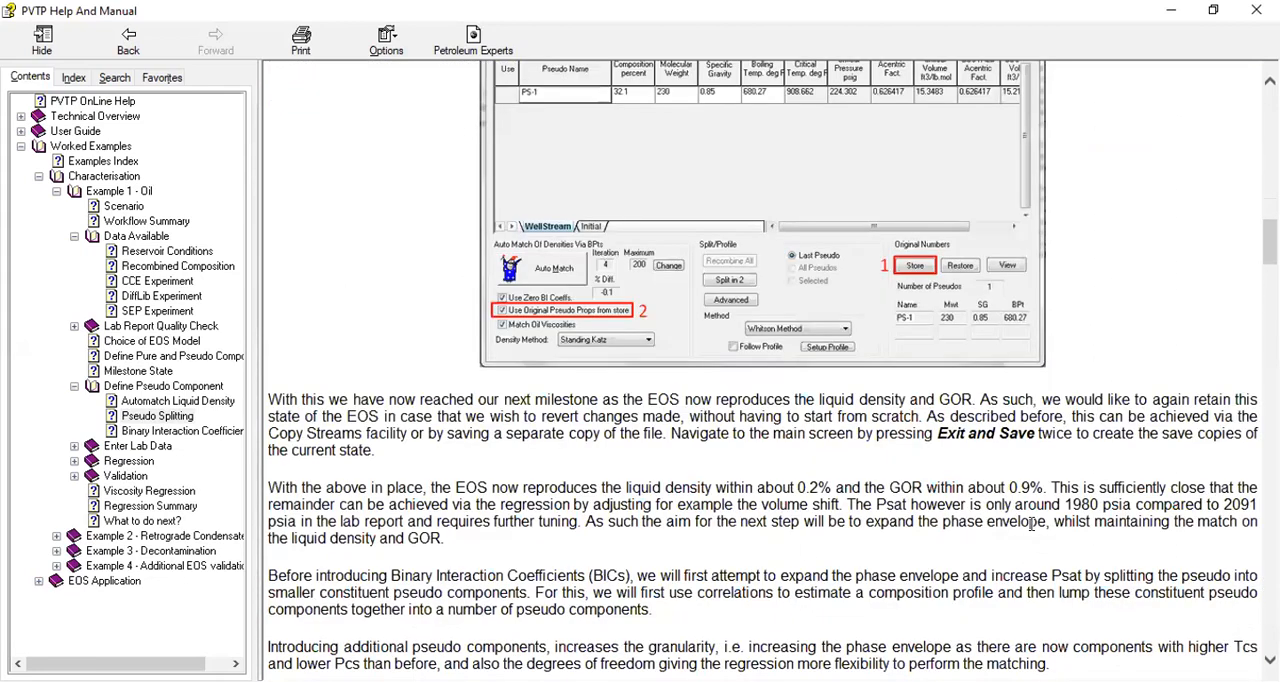
pyautogui.click(1174, 12)
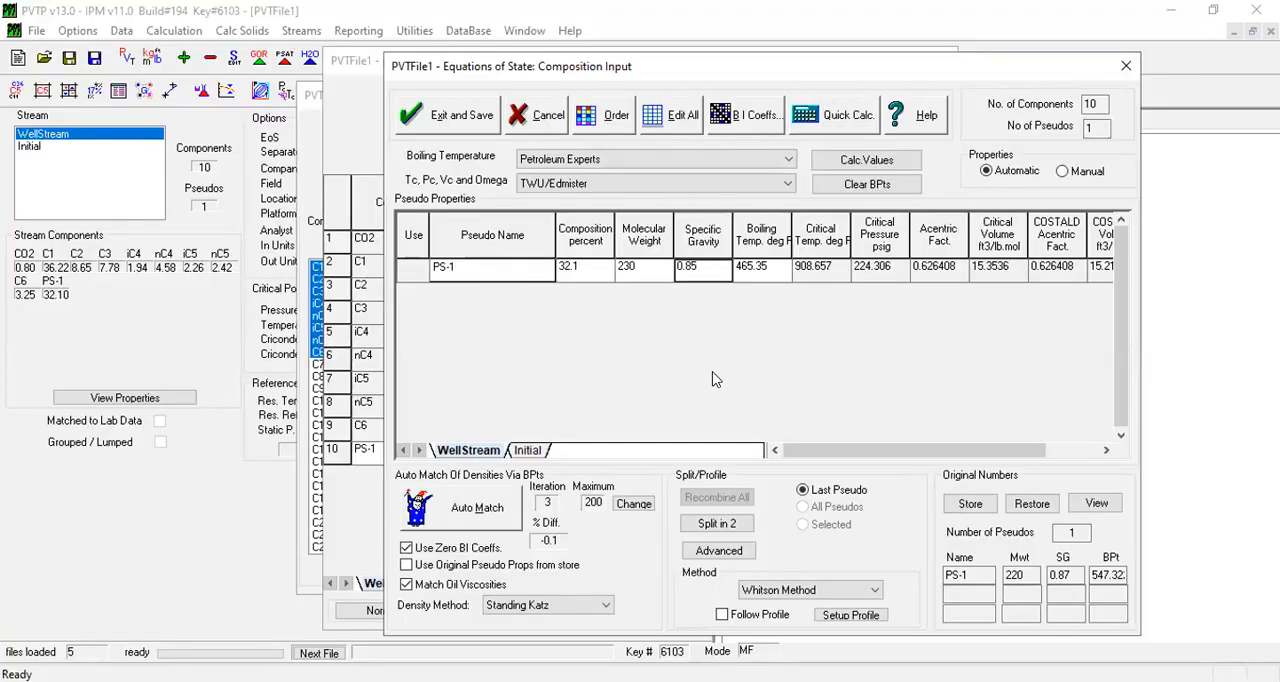
# Enable Use Original Pseudo Props from store and store PS-1's current properties, overwriting the existing pseudo archive
pyautogui.click(970, 505)
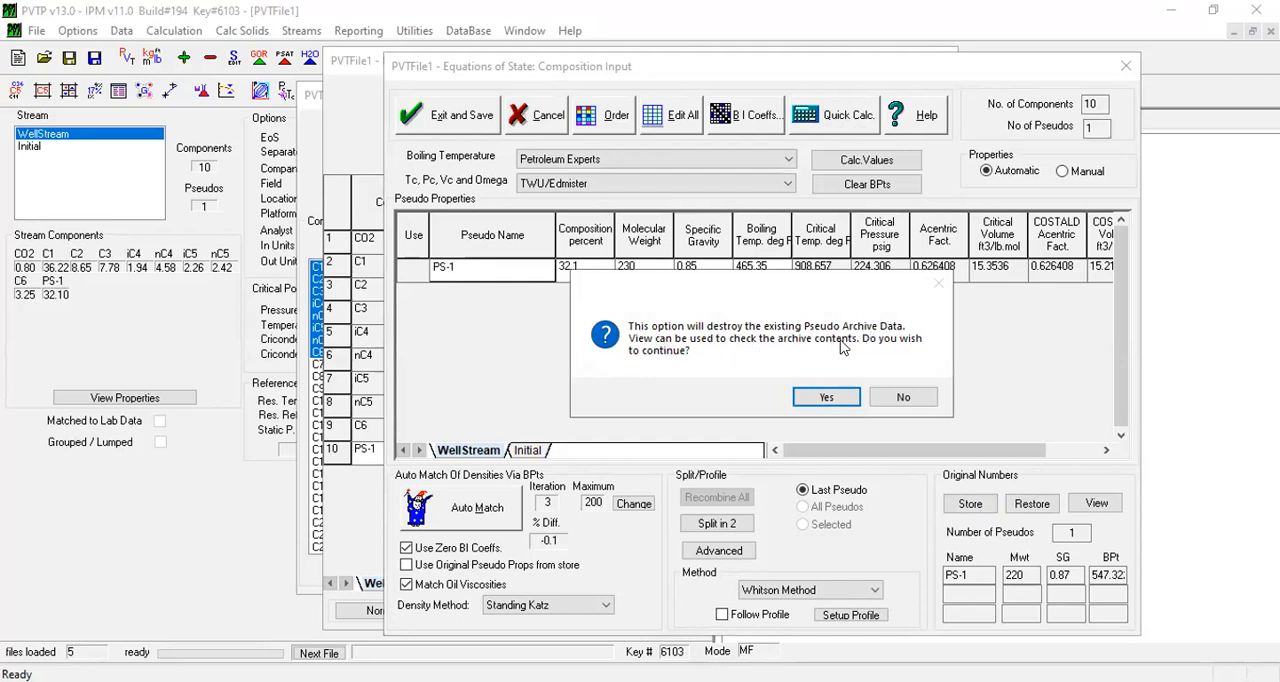
pyautogui.click(908, 401)
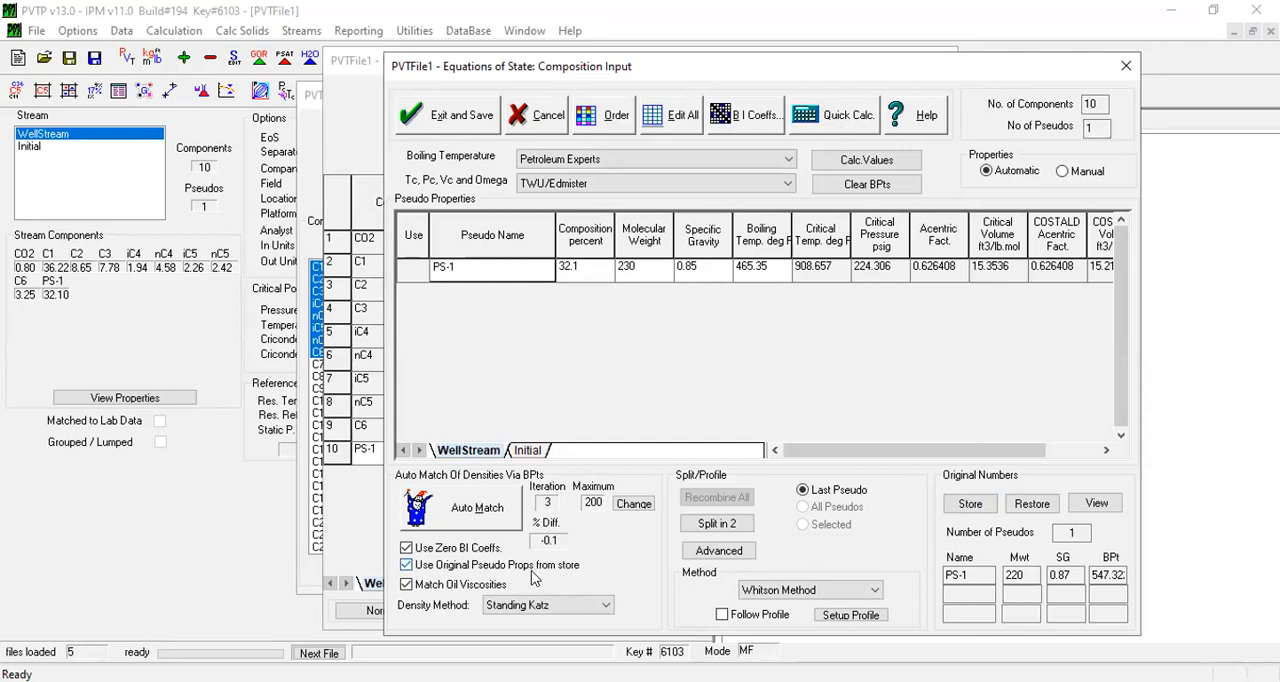
pyautogui.click(970, 504)
pyautogui.click(826, 398)
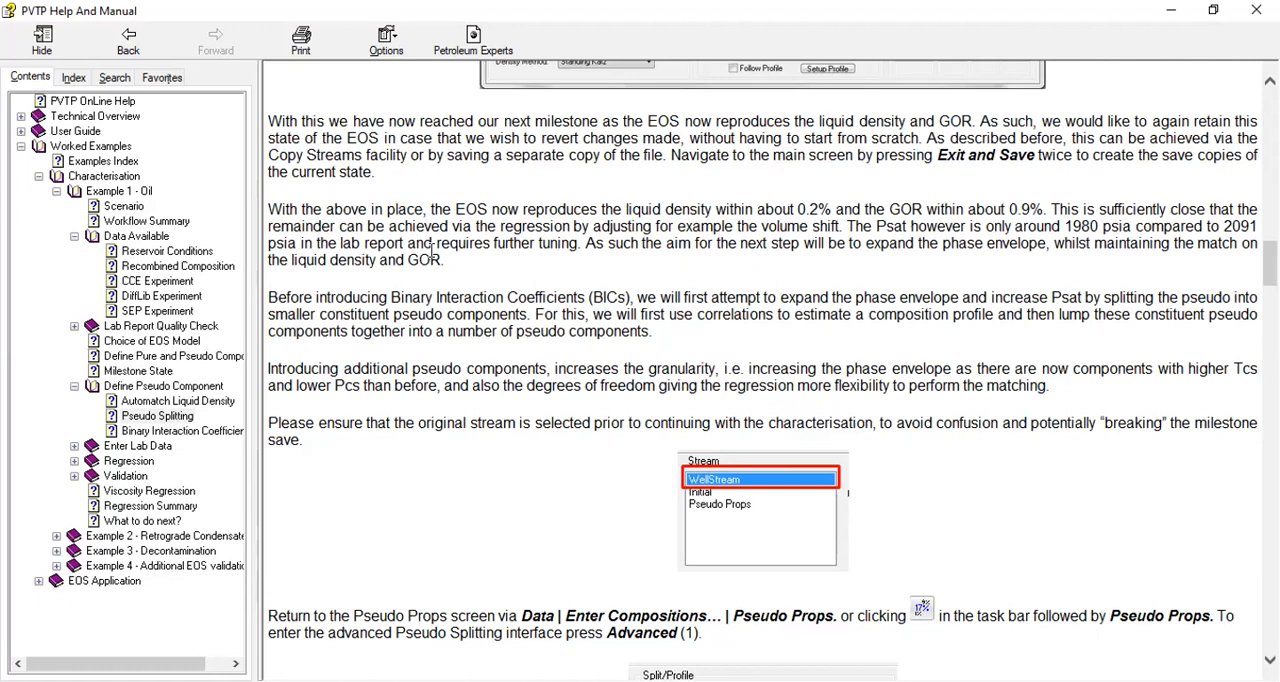
# Check the guide's milestone instructions, and save and exit both composition input dialogs to return to the main screen
pyautogui.scroll(-4, 432, 250)
pyautogui.scroll(2, 577, 251)
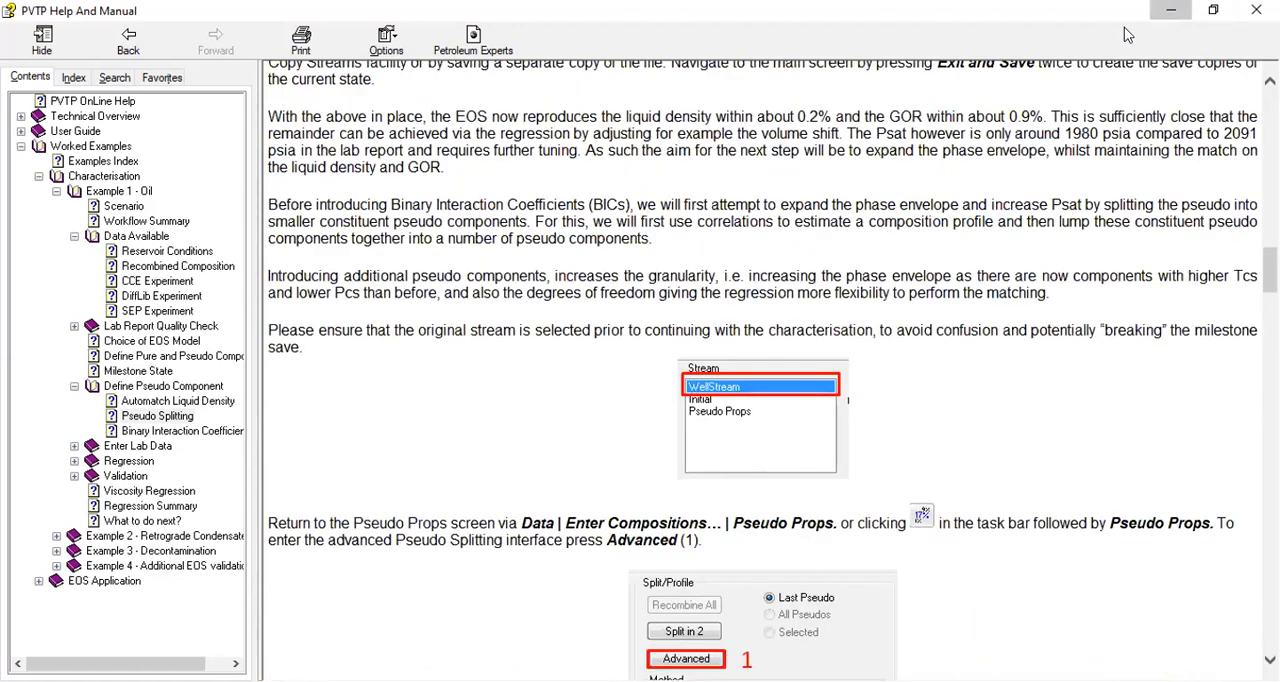
pyautogui.click(1171, 10)
pyautogui.click(465, 105)
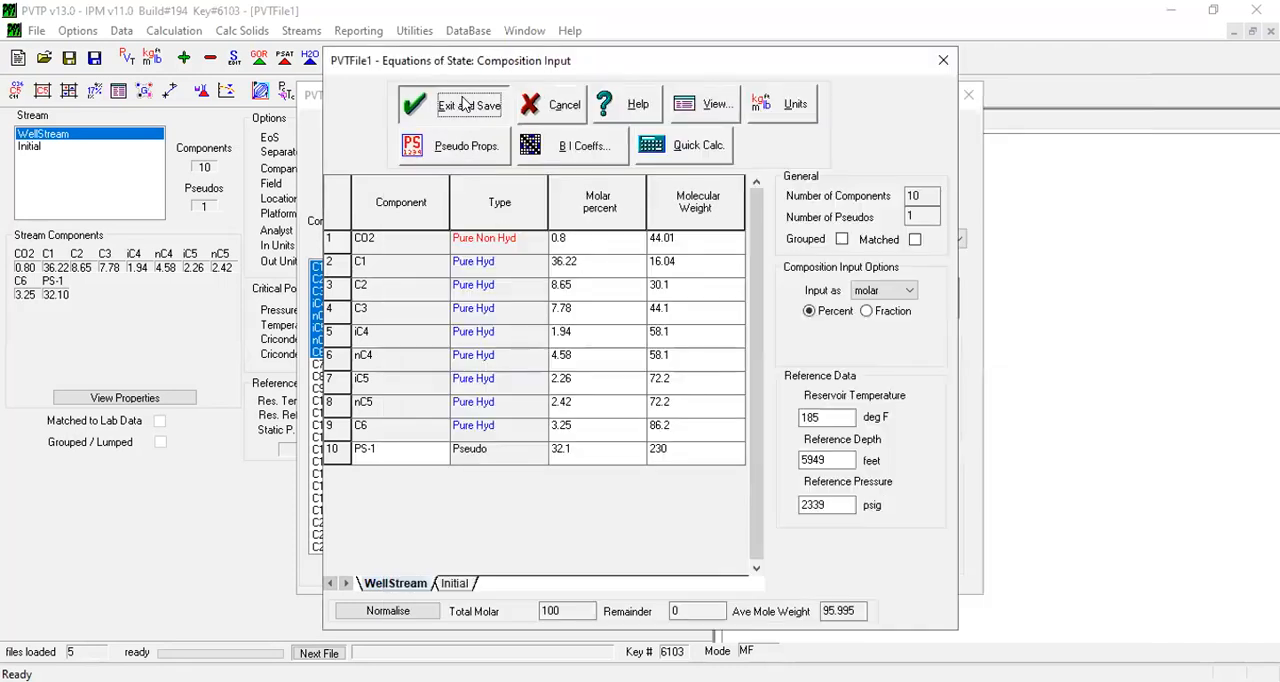
pyautogui.click(465, 105)
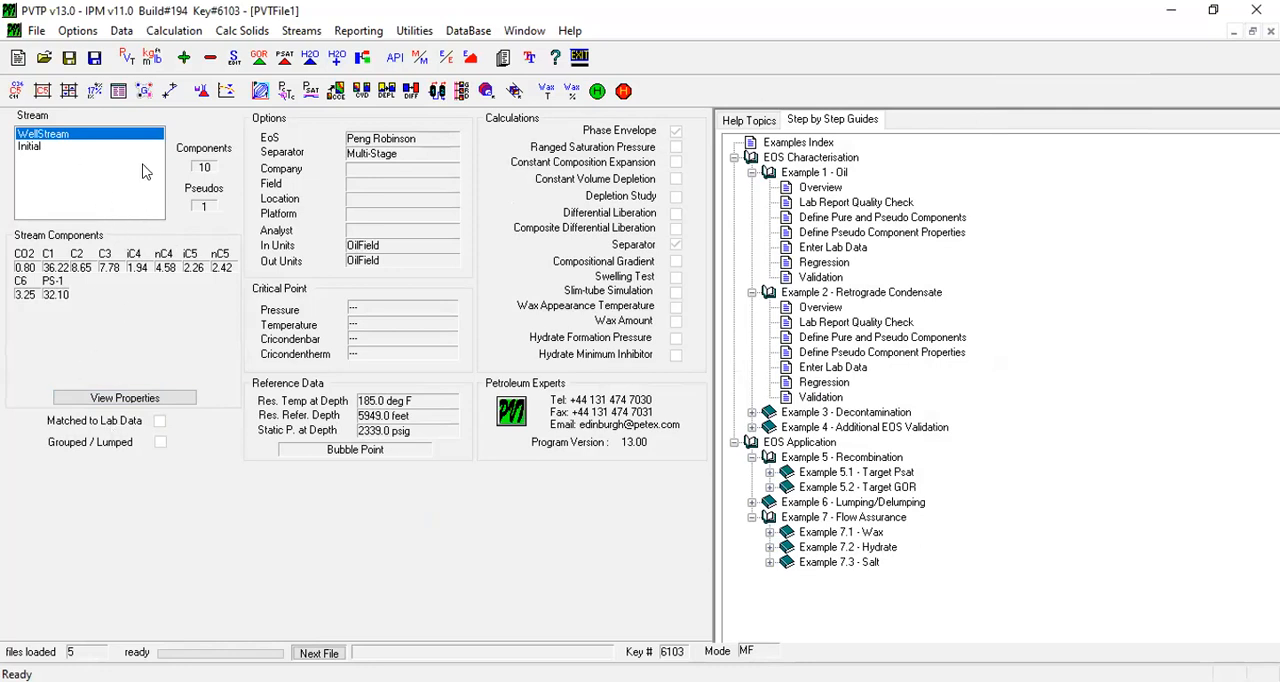
# Copy the existing WellStream stream into a new stream named Pseudo Props
pyautogui.click(183, 62)
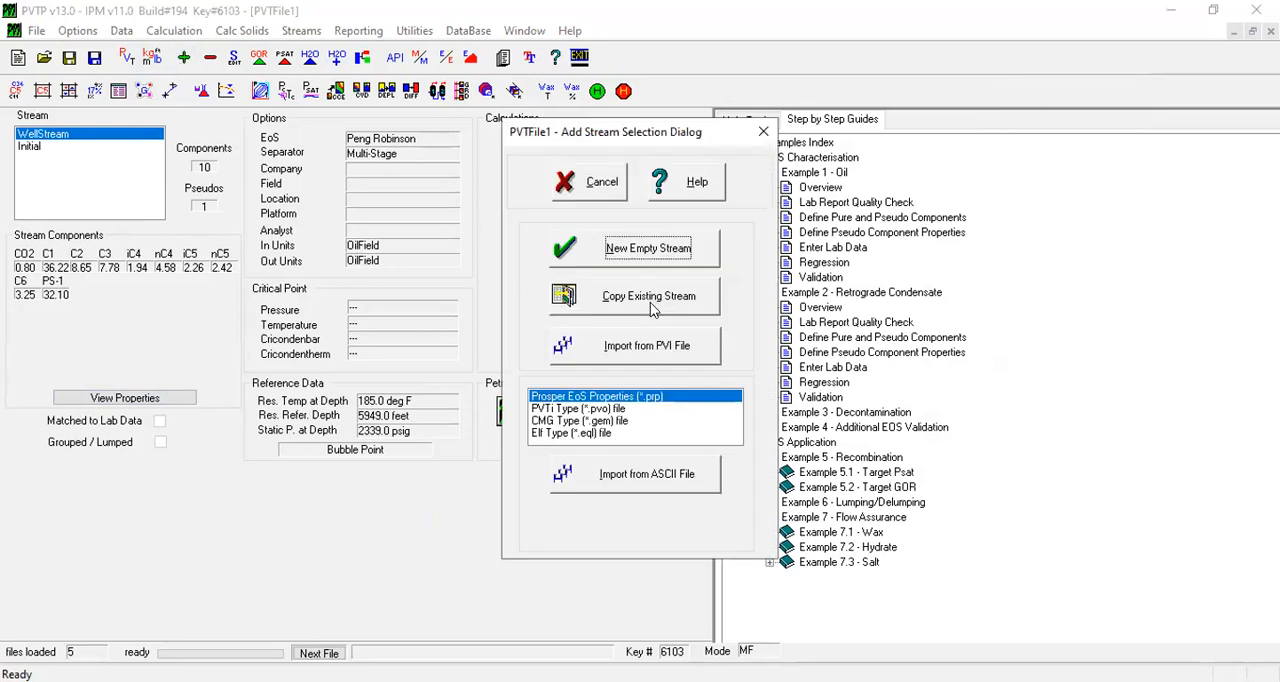
pyautogui.click(654, 301)
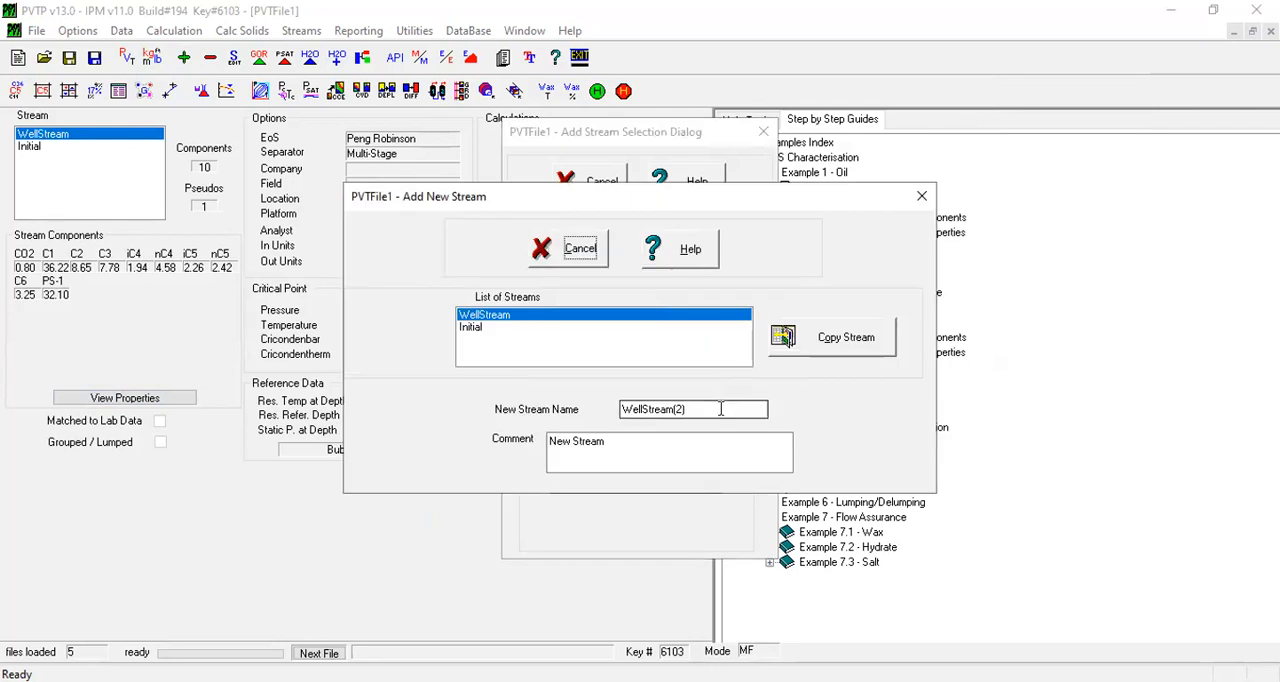
pyautogui.moveTo(721, 409); pyautogui.dragTo(606, 414)
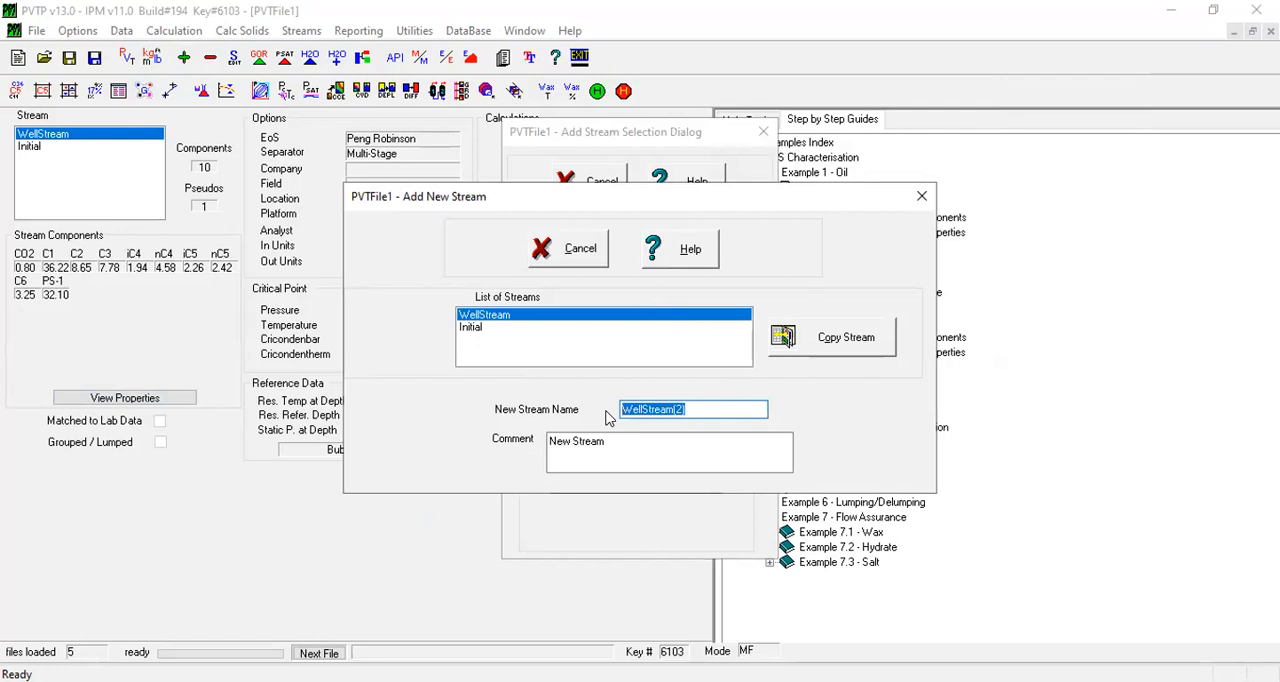
pyautogui.write('Pseudo')
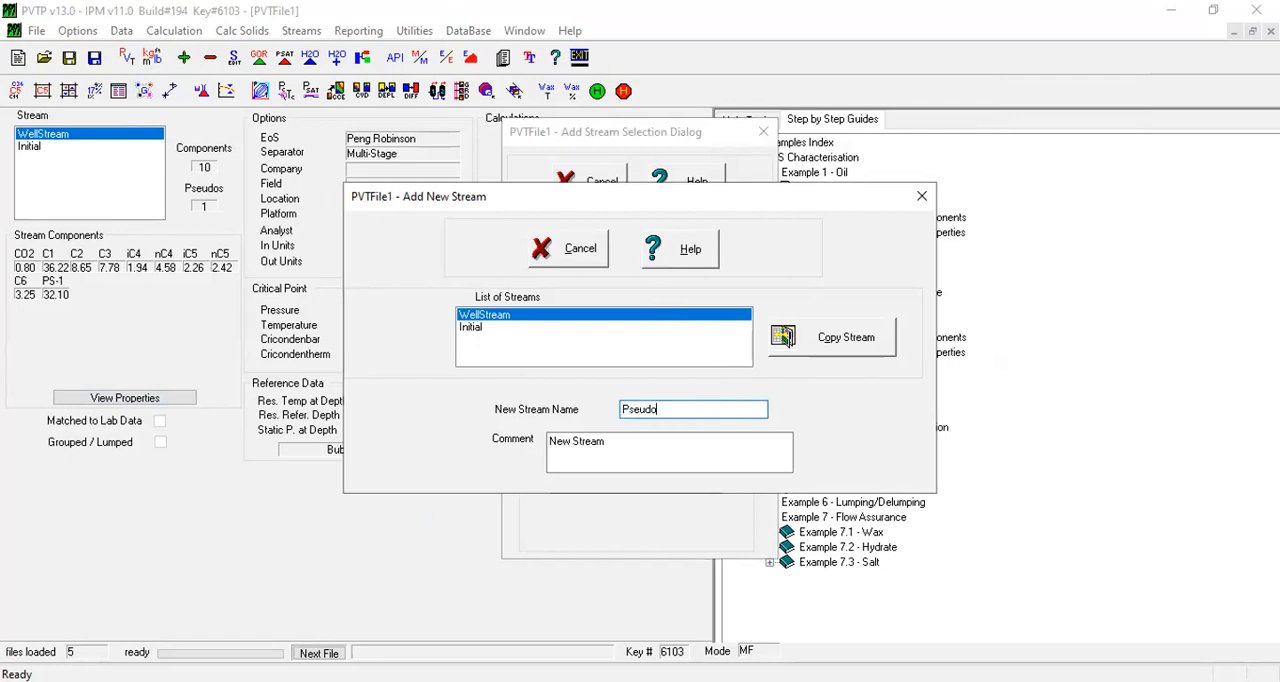
pyautogui.write(' Props')
pyautogui.click(838, 345)
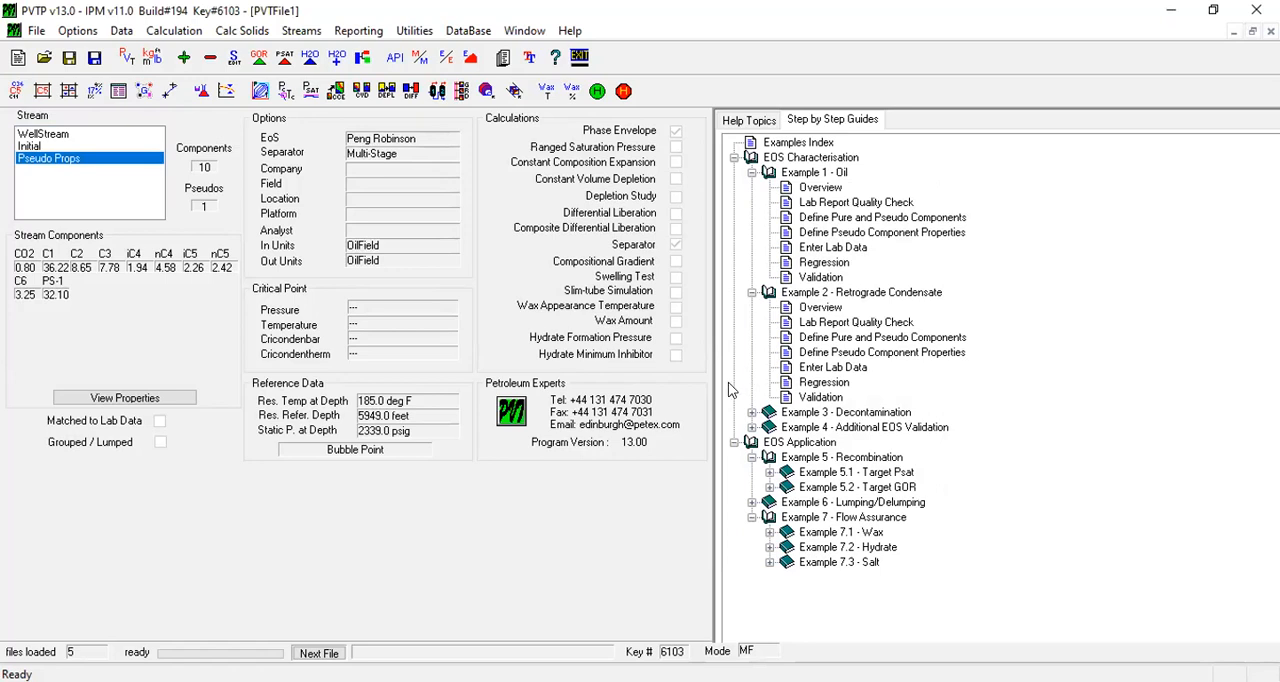
# Compare the Initial and Pseudo Props streams, make WellStream the active stream and consult the guide on advanced pseudo splitting
pyautogui.click(30, 147)
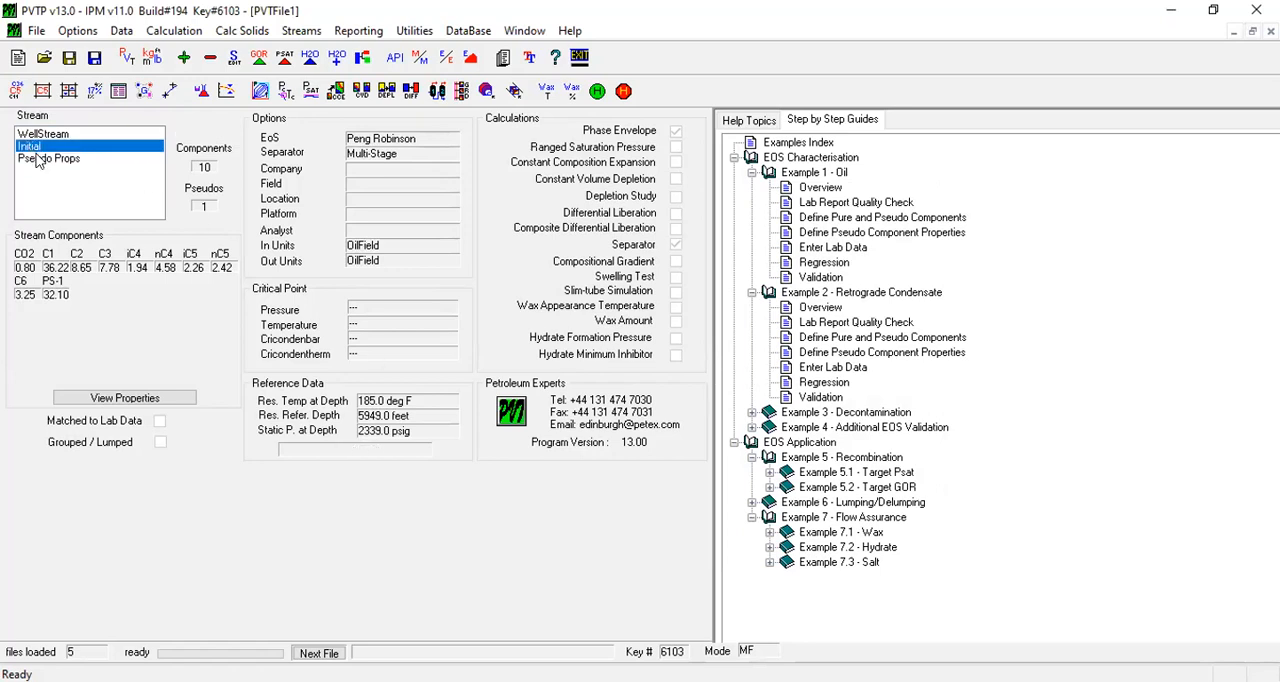
pyautogui.click(56, 164)
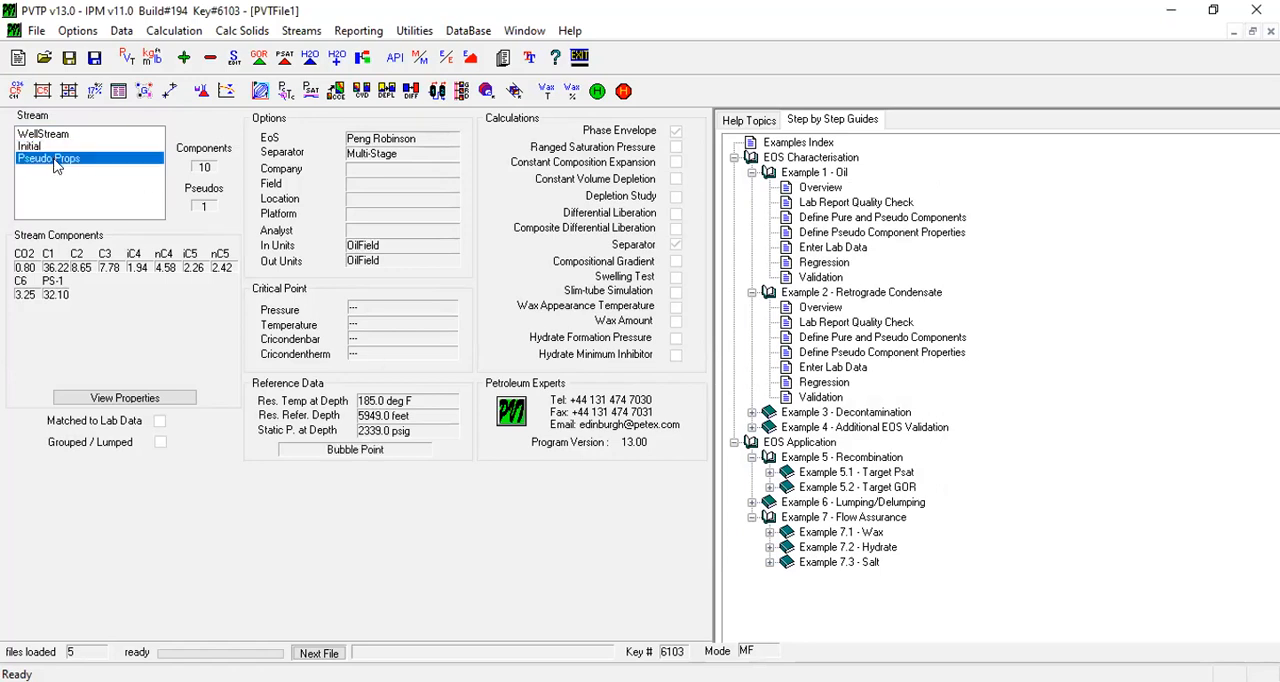
pyautogui.click(42, 136)
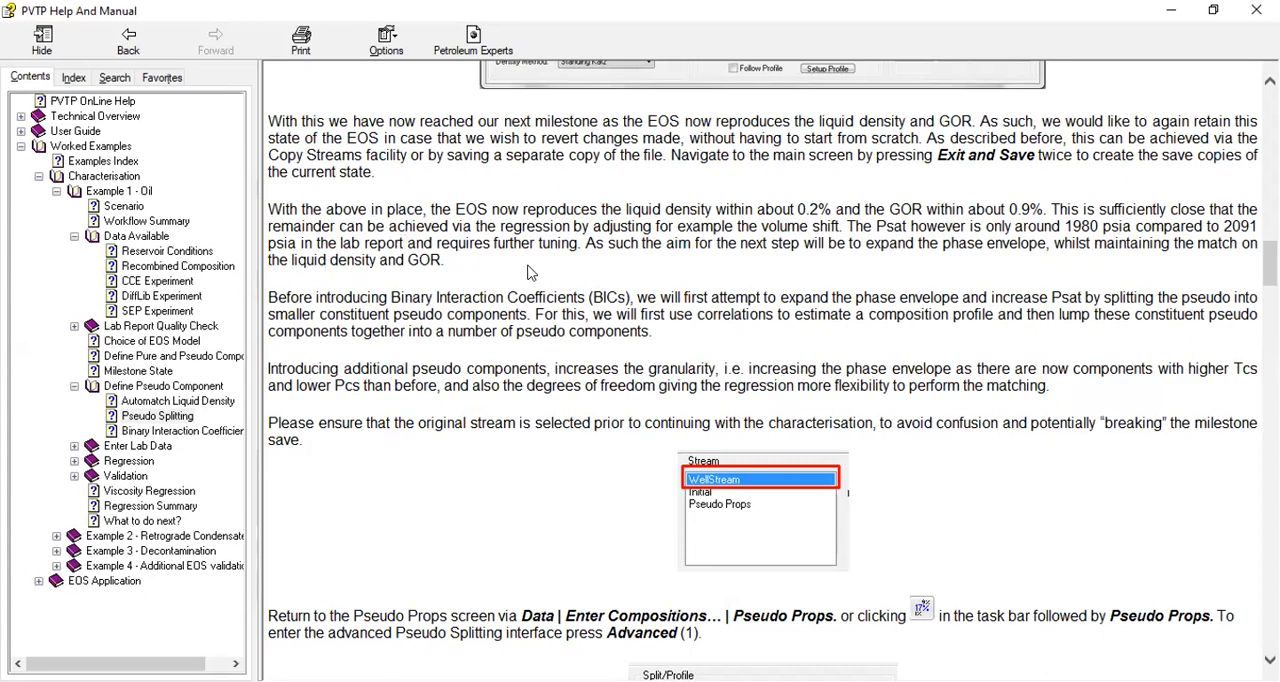
pyautogui.scroll(-2, 582, 292)
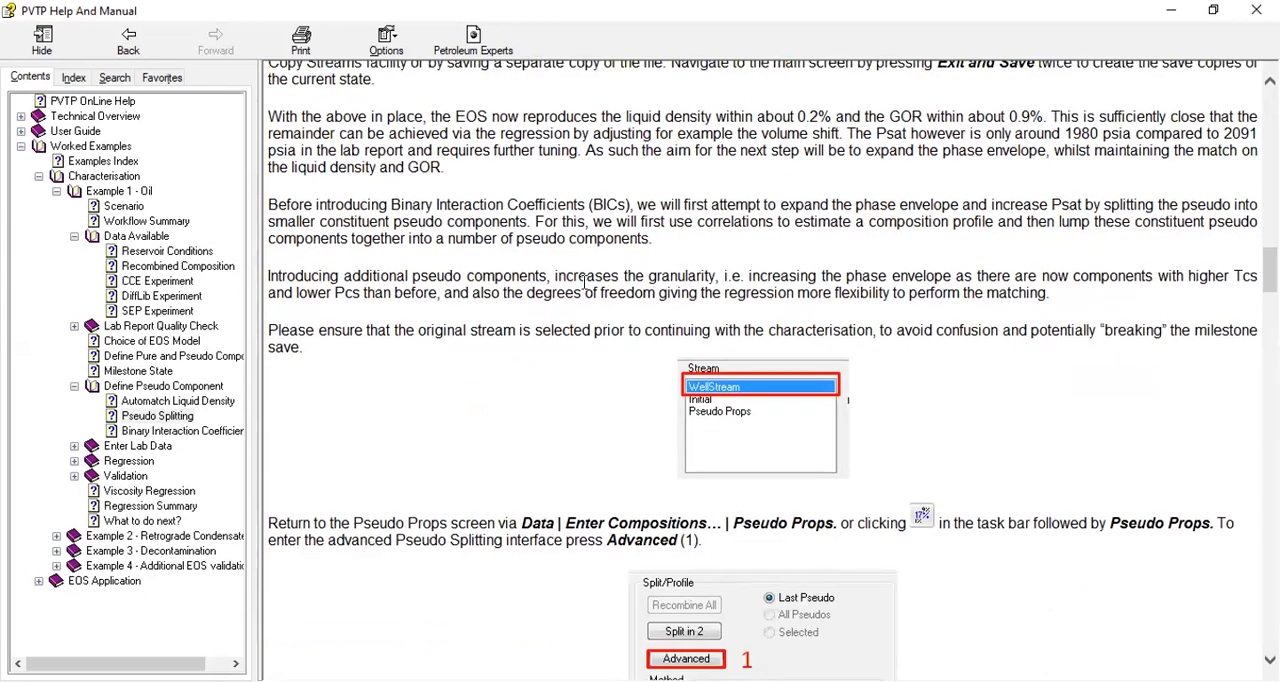